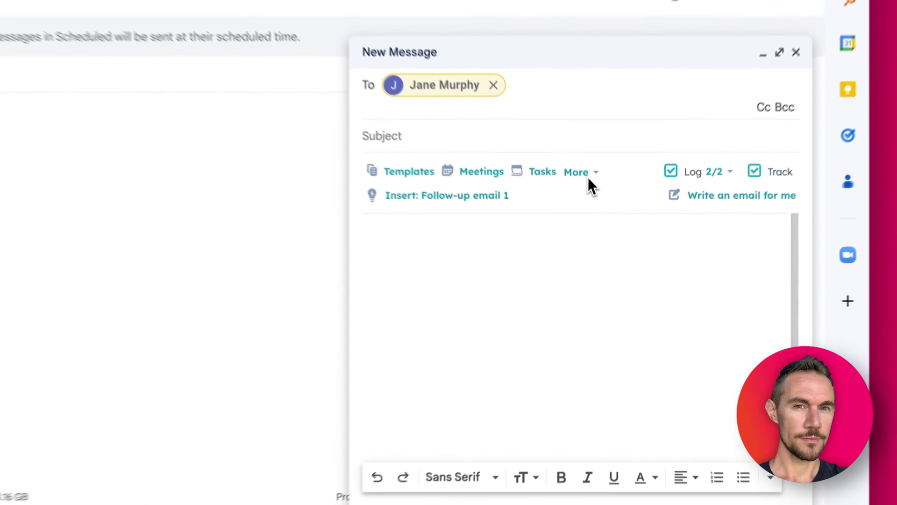
Review the draft's extra HubSpot tools (Sequences, Snippets, Documents), then place the cursor in the message body.
{"action": "left_click", "coordinate": [582, 172]}
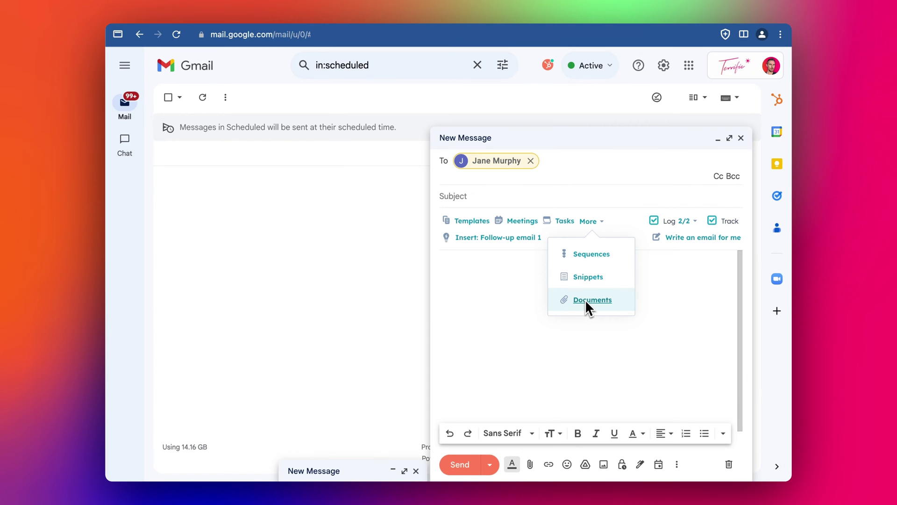
{"action": "left_click", "coordinate": [516, 280]}
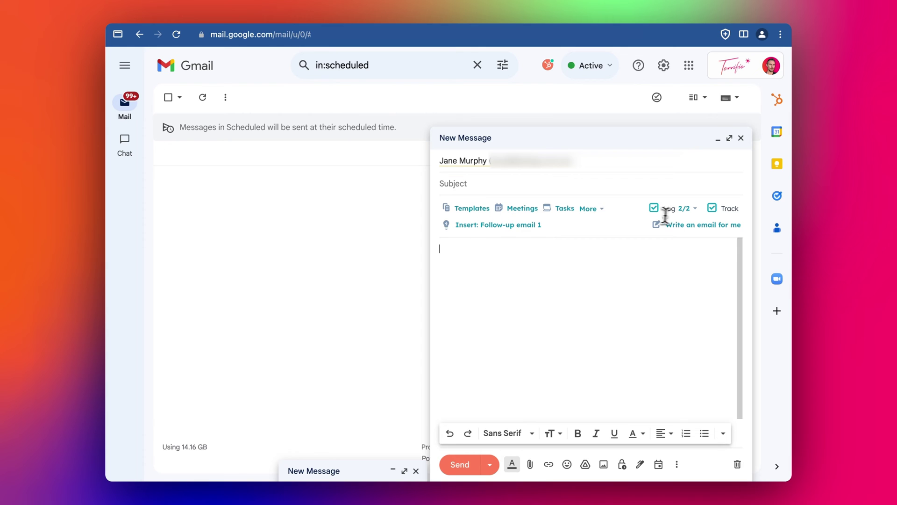
{"action": "mouse_move", "coordinate": [675, 209]}
Open the recipient's HubSpot contact sidebar and expand, then collapse, About, Company, Timeline, Deals (1) and Tasks (1).
{"action": "left_click", "coordinate": [777, 101]}
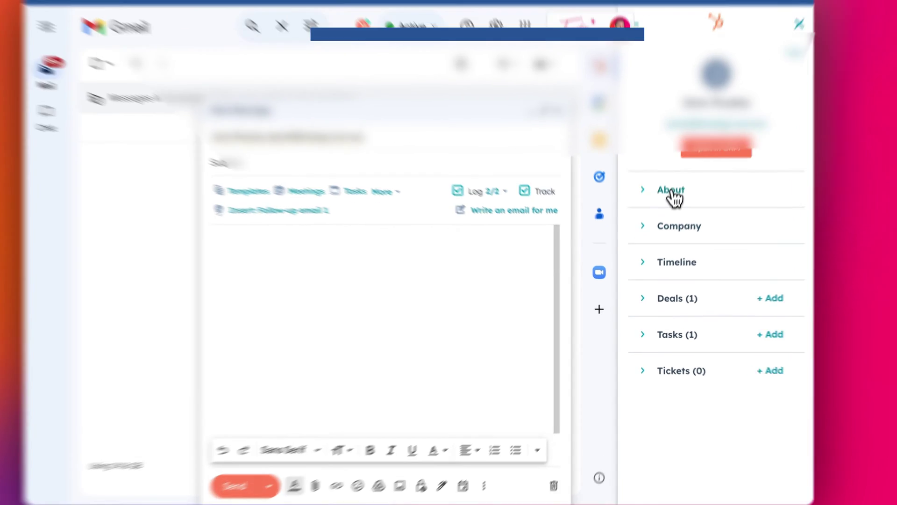
{"action": "left_click", "coordinate": [672, 207]}
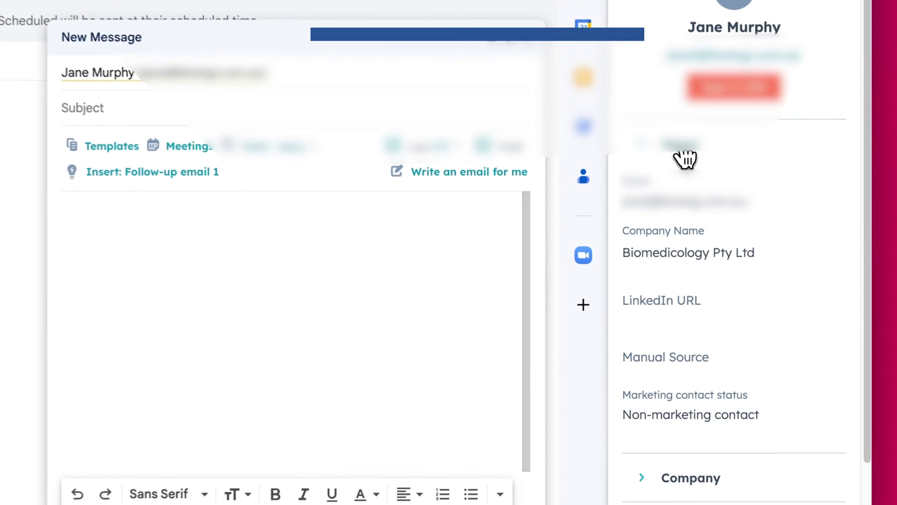
{"action": "left_click", "coordinate": [681, 152]}
{"action": "left_click", "coordinate": [684, 194]}
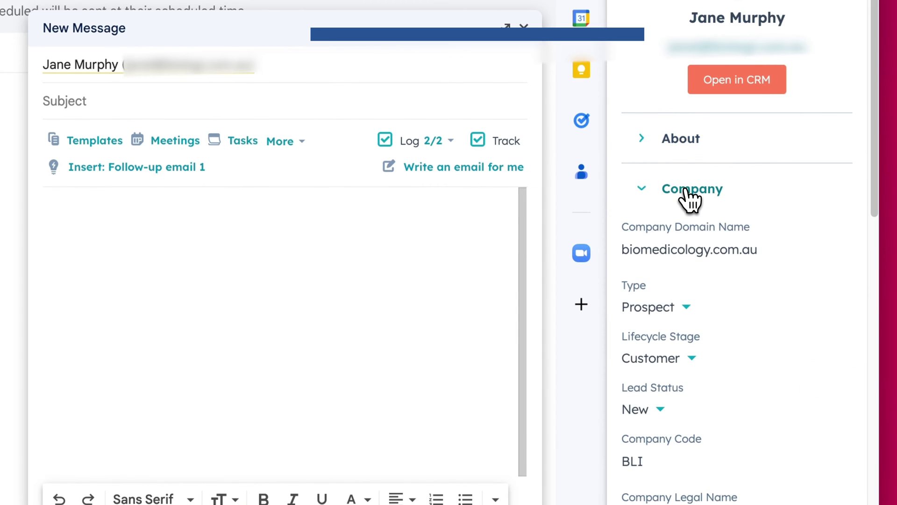
{"action": "left_click", "coordinate": [684, 188]}
{"action": "left_click", "coordinate": [691, 236]}
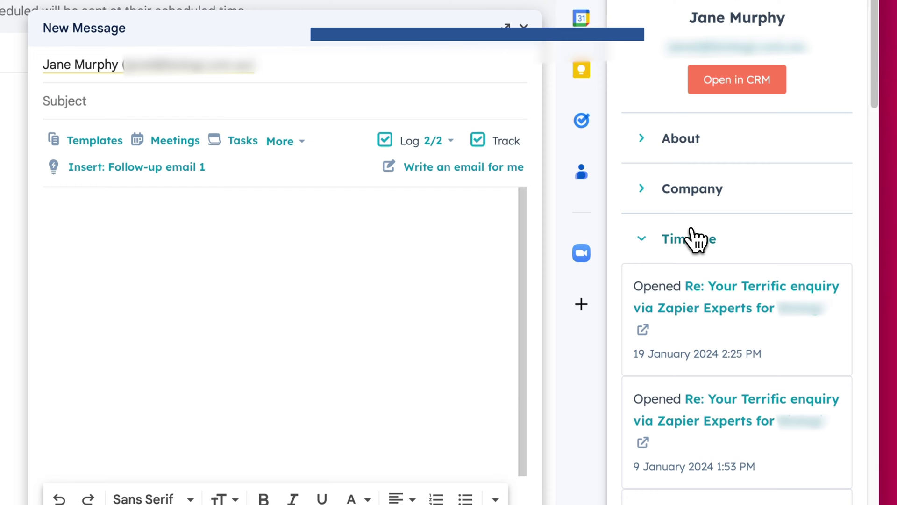
{"action": "left_click", "coordinate": [692, 230]}
{"action": "left_click", "coordinate": [693, 293]}
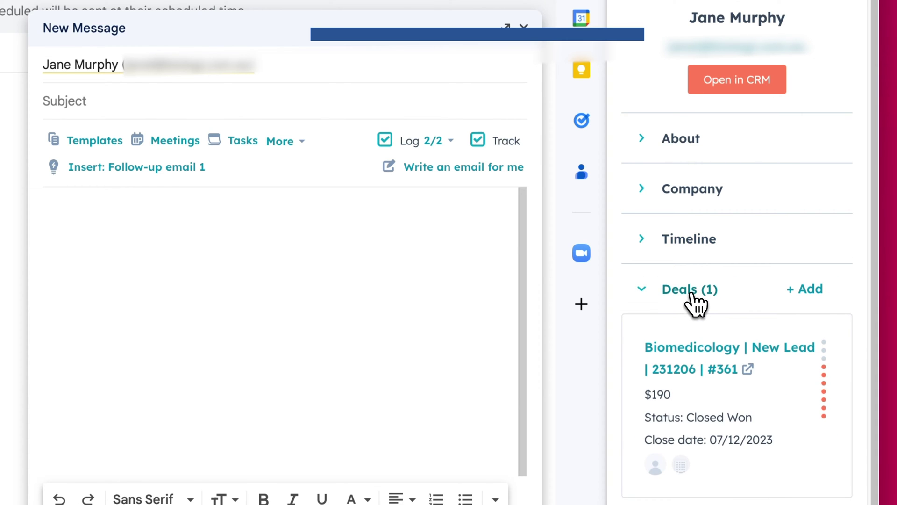
{"action": "left_click", "coordinate": [691, 294]}
{"action": "left_click", "coordinate": [696, 351]}
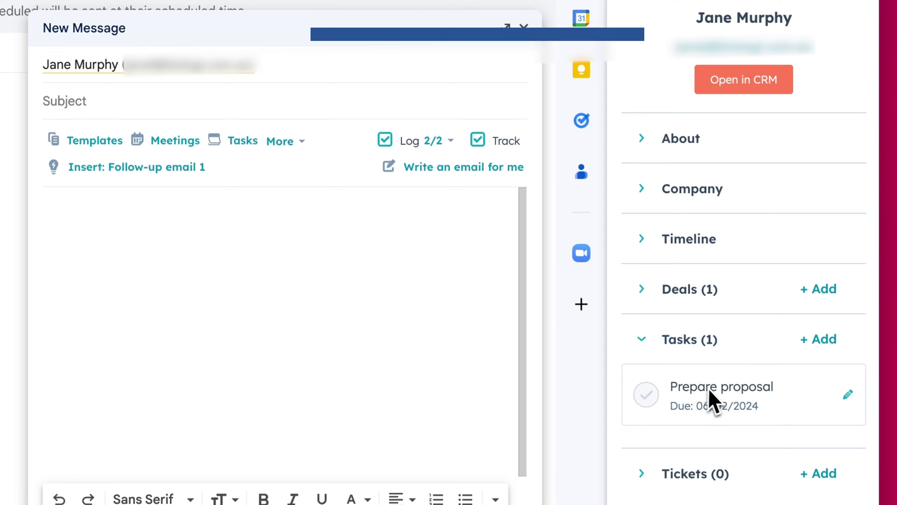
{"action": "left_click", "coordinate": [693, 352]}
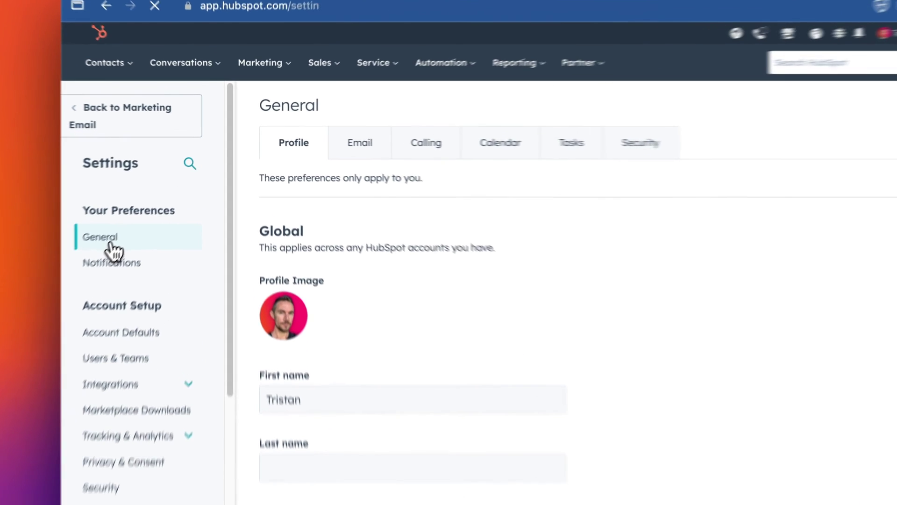
Go to General settings' Email preferences and start connecting a personal email account.
{"action": "left_click", "coordinate": [134, 216]}
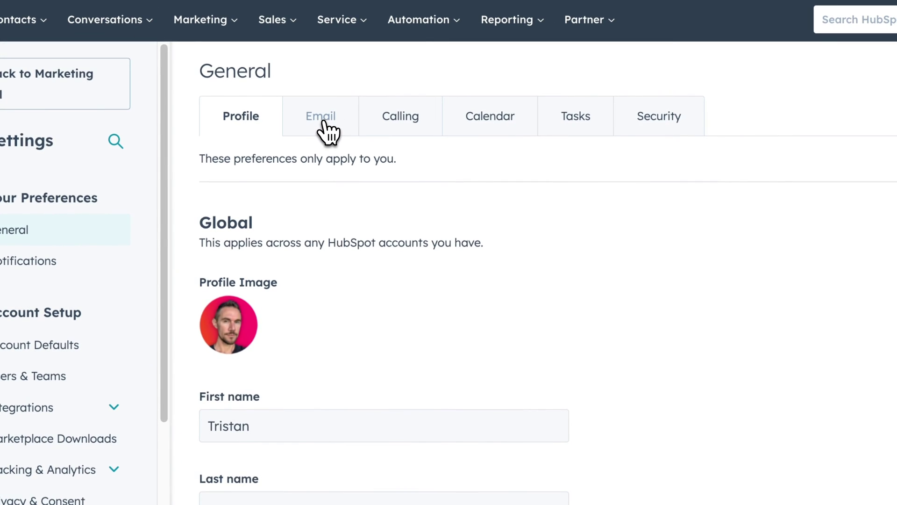
{"action": "left_click", "coordinate": [327, 122]}
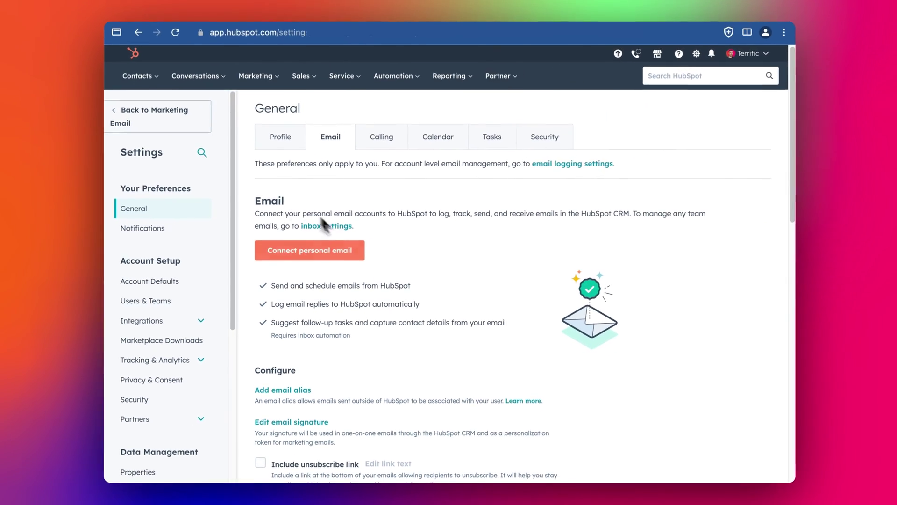
{"action": "left_click", "coordinate": [301, 250]}
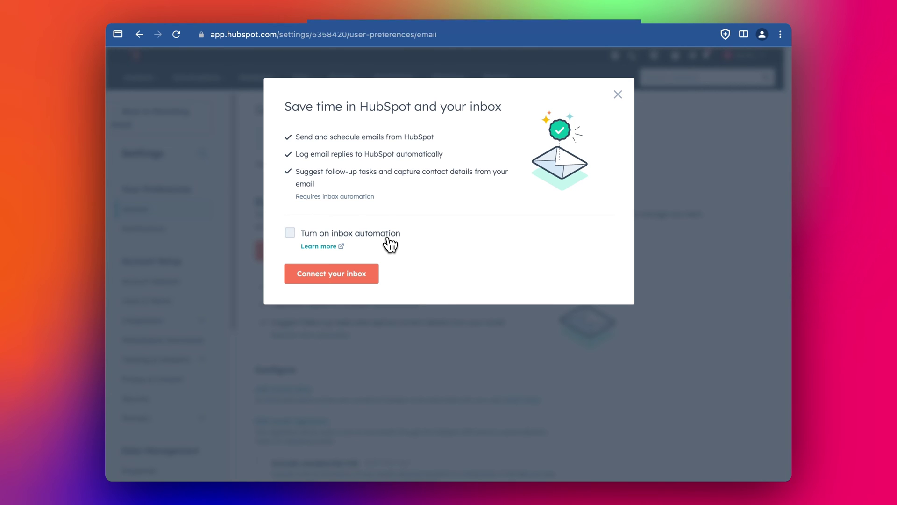
Turn on inbox automation and connect the Google inbox by entering the account address and allowing access.
{"action": "left_click", "coordinate": [387, 239]}
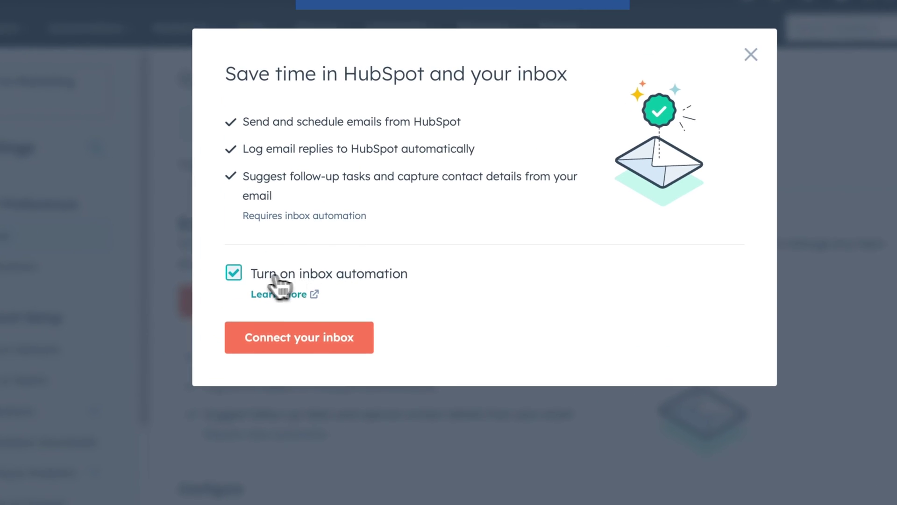
{"action": "left_click", "coordinate": [293, 356]}
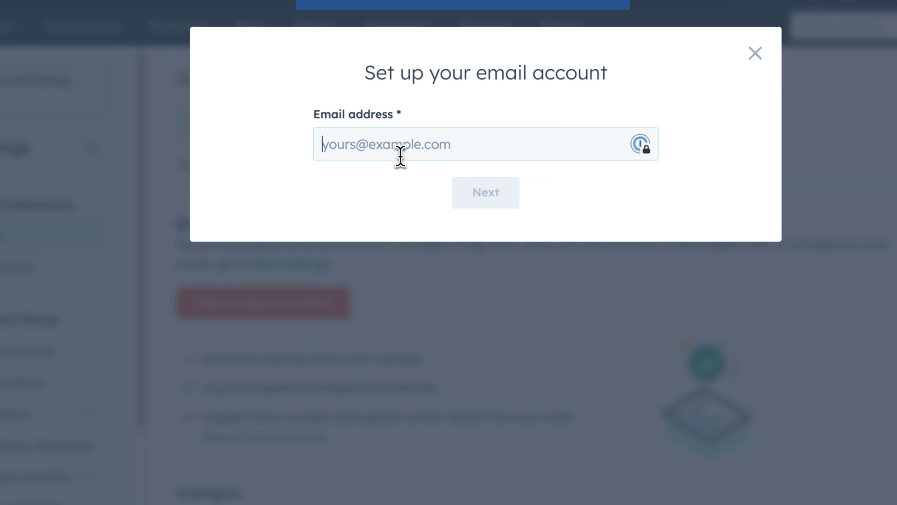
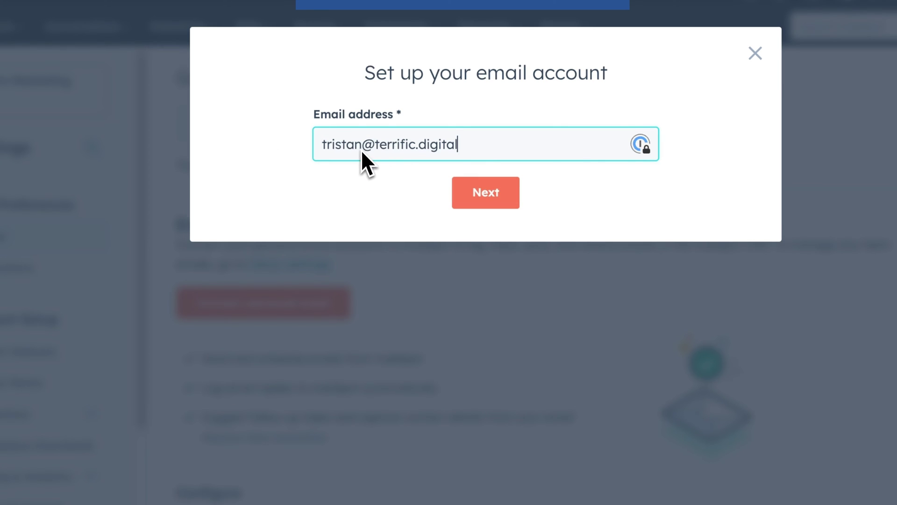
{"action": "left_click", "coordinate": [514, 200]}
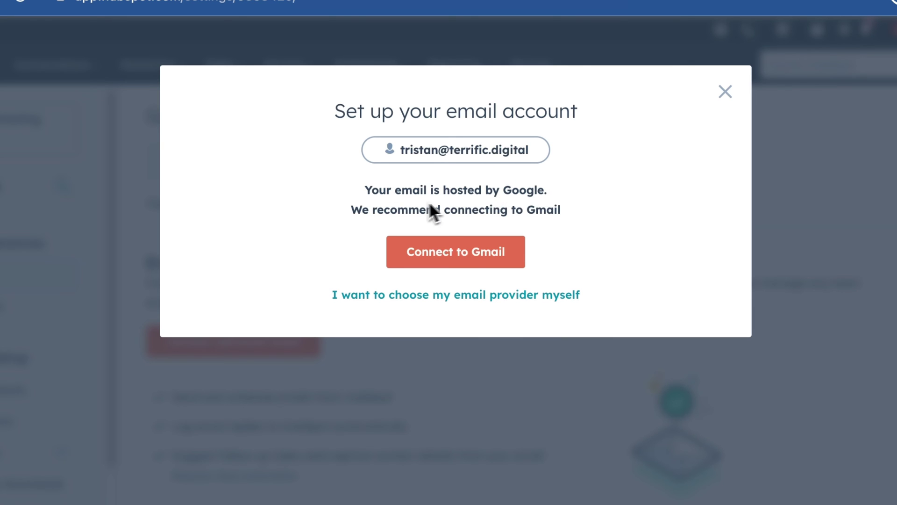
{"action": "left_click", "coordinate": [471, 262]}
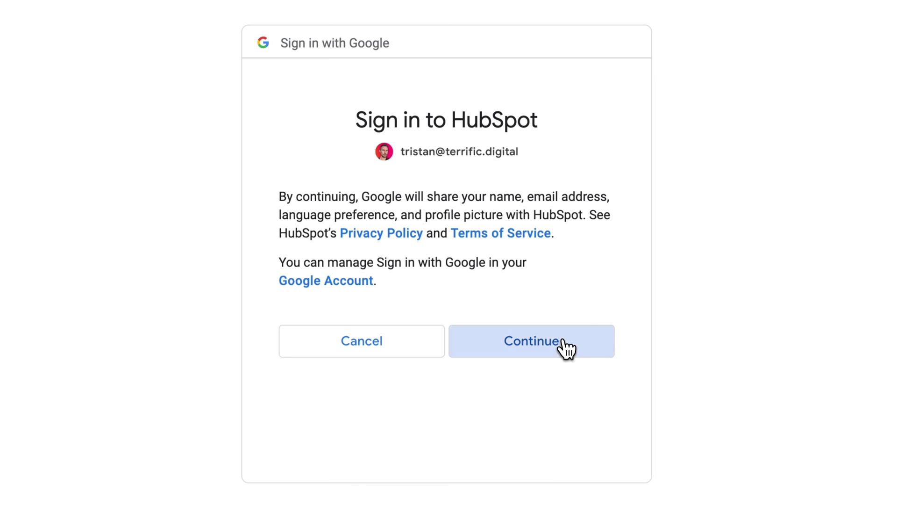
{"action": "left_click", "coordinate": [565, 346]}
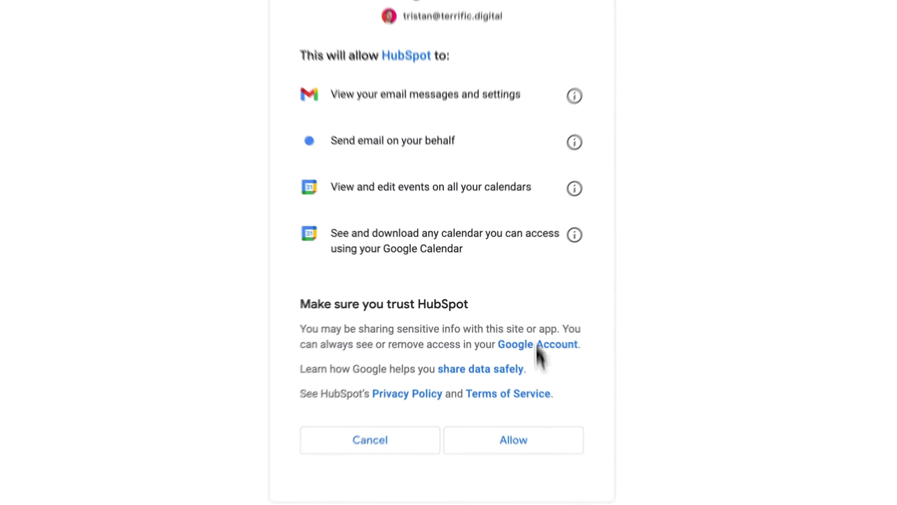
{"action": "left_click", "coordinate": [514, 440]}
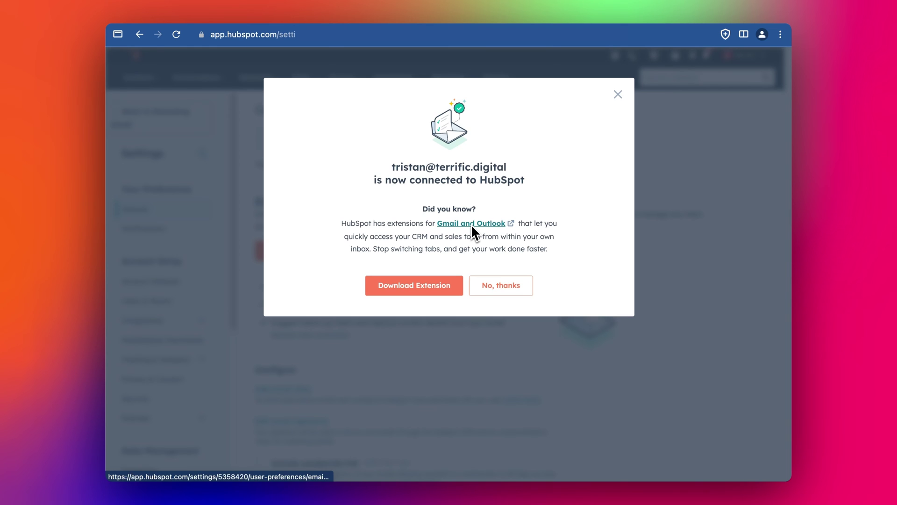
Add the HubSpot Sales extension to Chrome from the Web Store.
{"action": "left_click", "coordinate": [432, 288]}
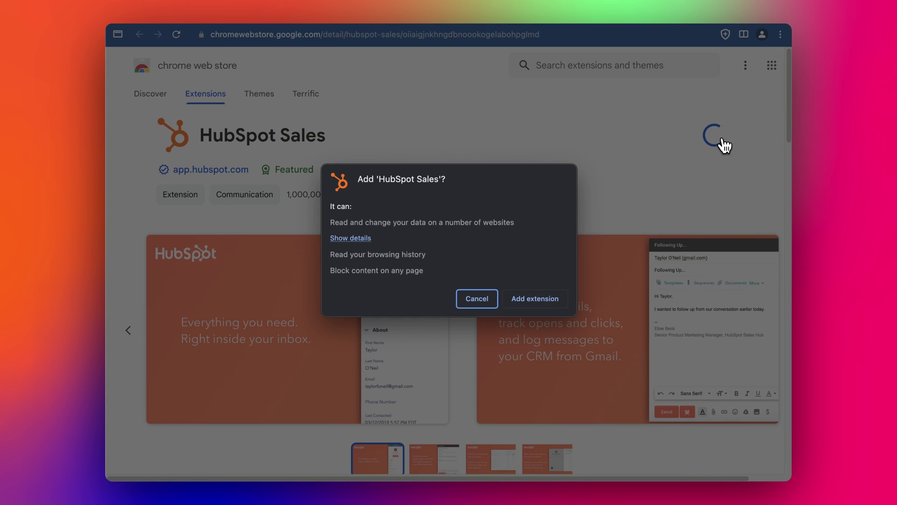
{"action": "left_click", "coordinate": [535, 301]}
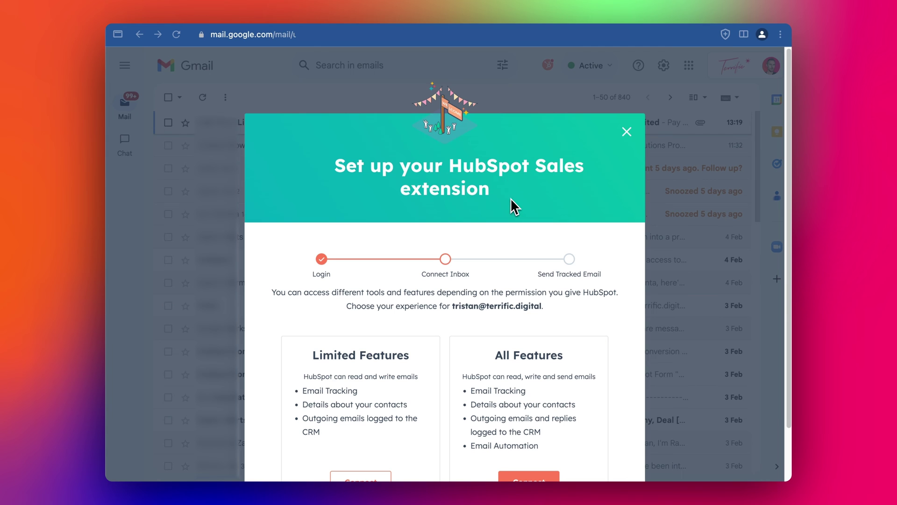
{"action": "scroll", "coordinate": [521, 190], "scroll_direction": "down", "scroll_amount": 2}
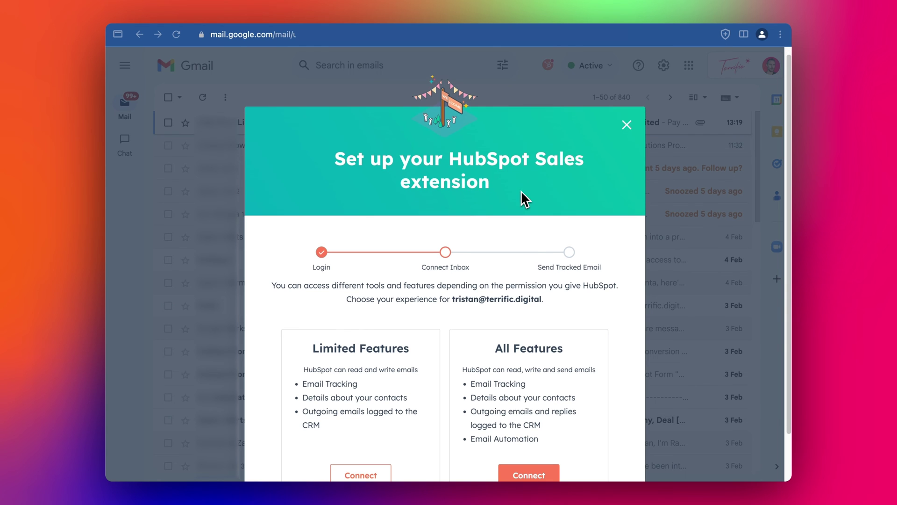
{"action": "scroll", "coordinate": [520, 189], "scroll_direction": "down", "scroll_amount": 2}
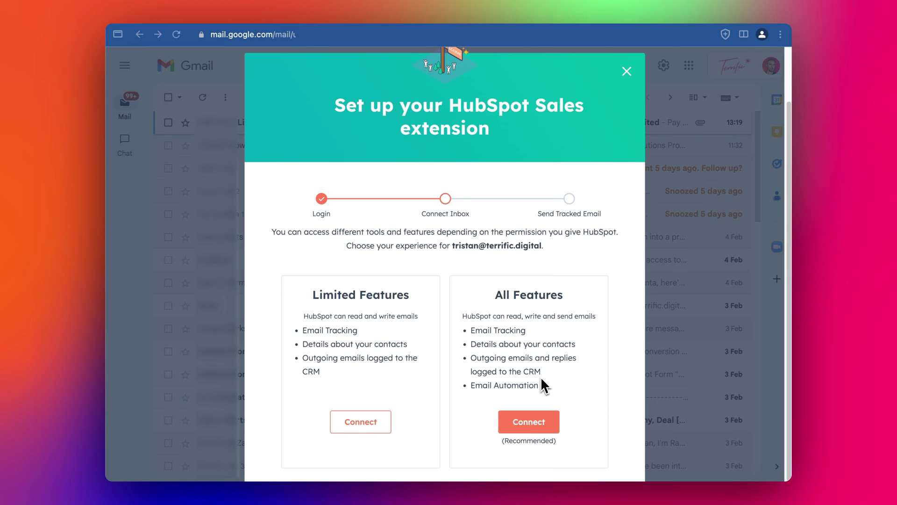
Connect the extension with all features, briefly check the contacts sidebar, and show the HubSpot extension settings.
{"action": "left_click", "coordinate": [529, 423]}
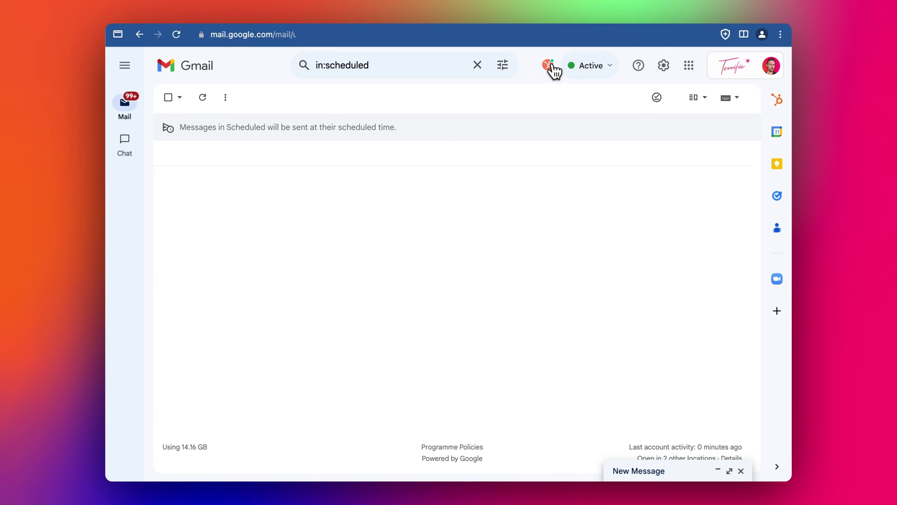
{"action": "left_click", "coordinate": [552, 66]}
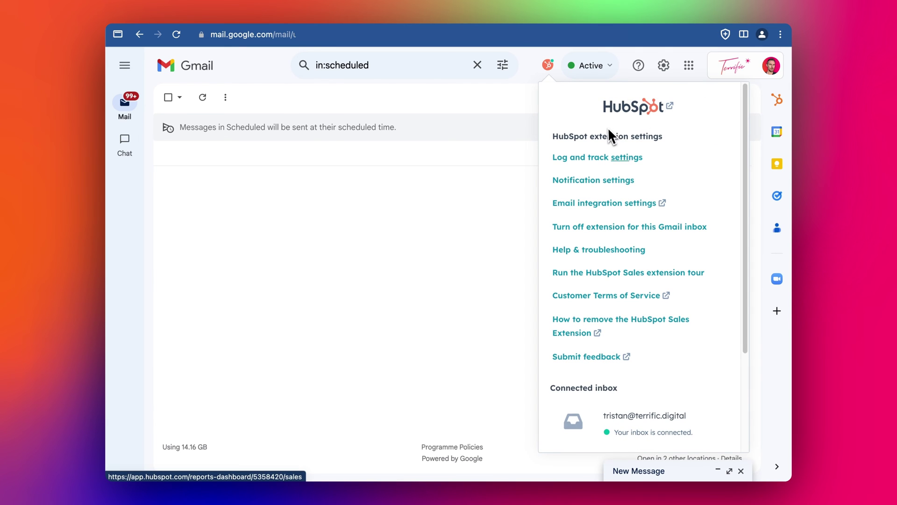
{"action": "scroll", "coordinate": [643, 224], "scroll_direction": "down", "scroll_amount": 3}
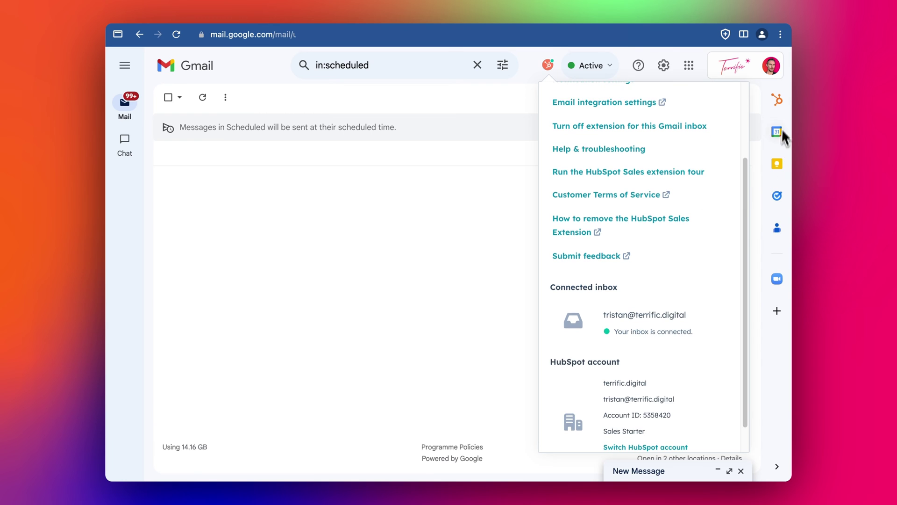
{"action": "left_click", "coordinate": [778, 100]}
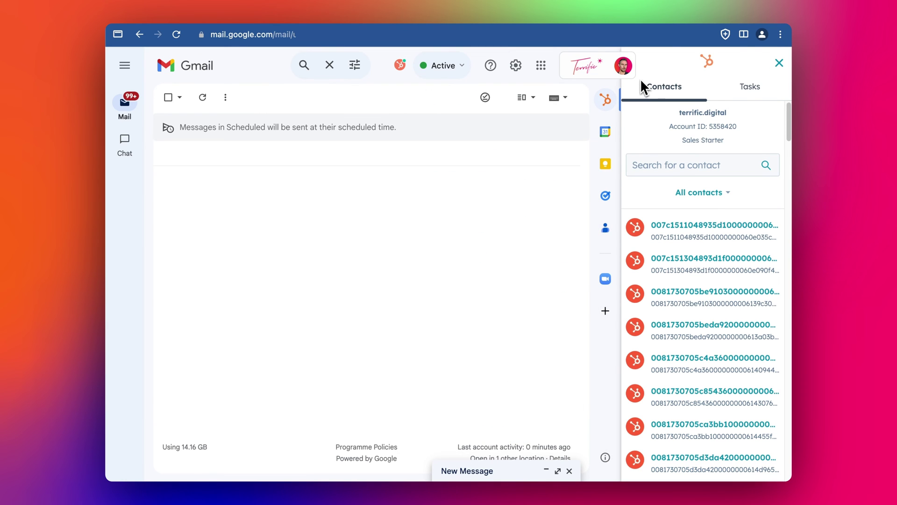
{"action": "left_click", "coordinate": [779, 63]}
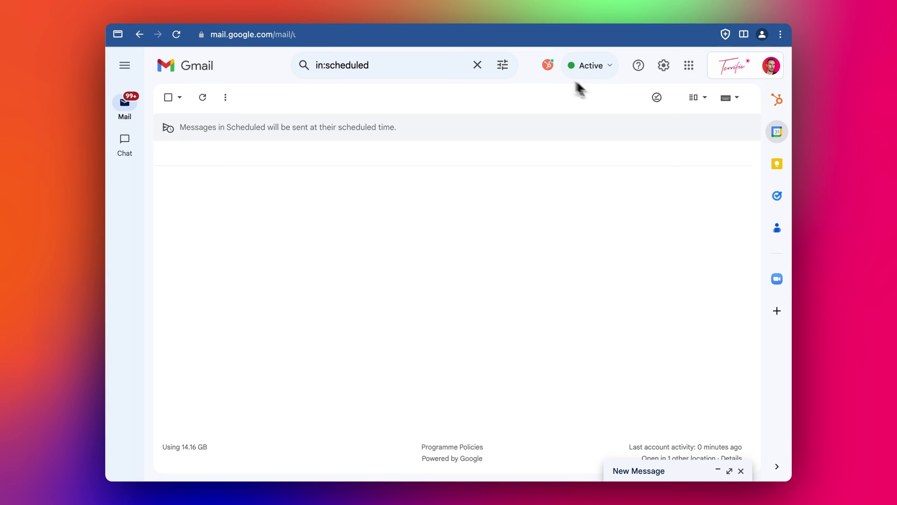
{"action": "left_click", "coordinate": [548, 67]}
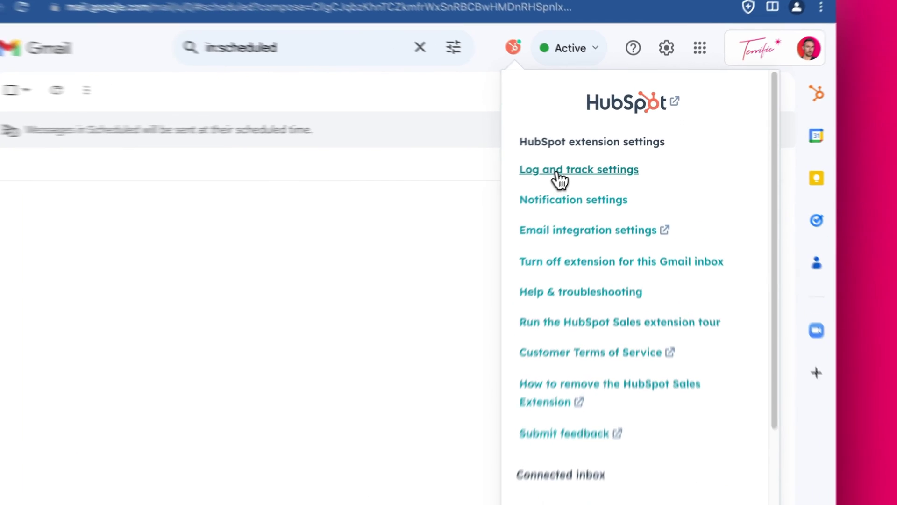
In Log and track settings, toggle Log email and Track email off and back on, leaving both enabled.
{"action": "left_click", "coordinate": [584, 159]}
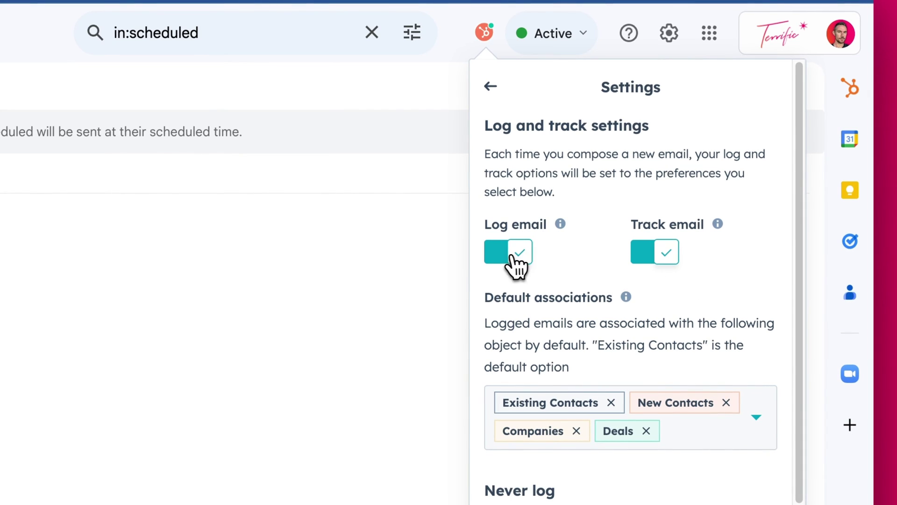
{"action": "left_click", "coordinate": [517, 255]}
{"action": "left_click", "coordinate": [644, 257]}
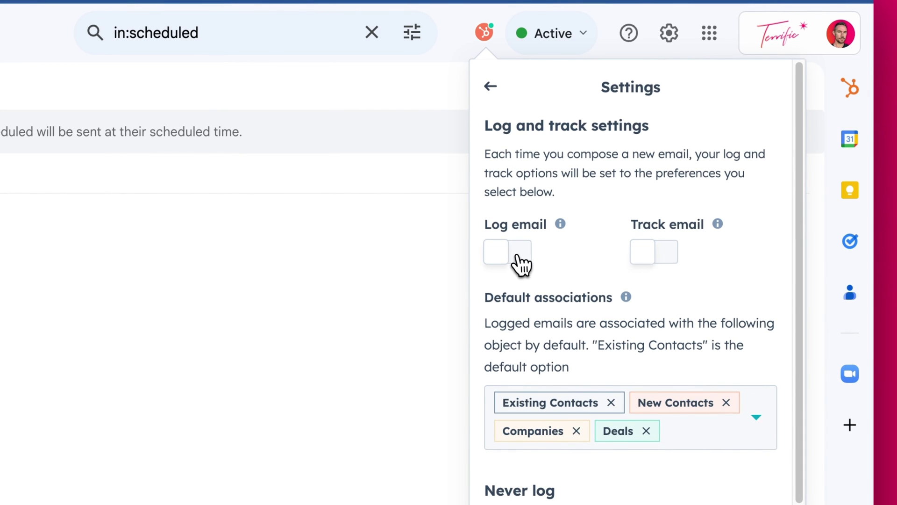
{"action": "left_click", "coordinate": [518, 261]}
{"action": "left_click", "coordinate": [657, 272]}
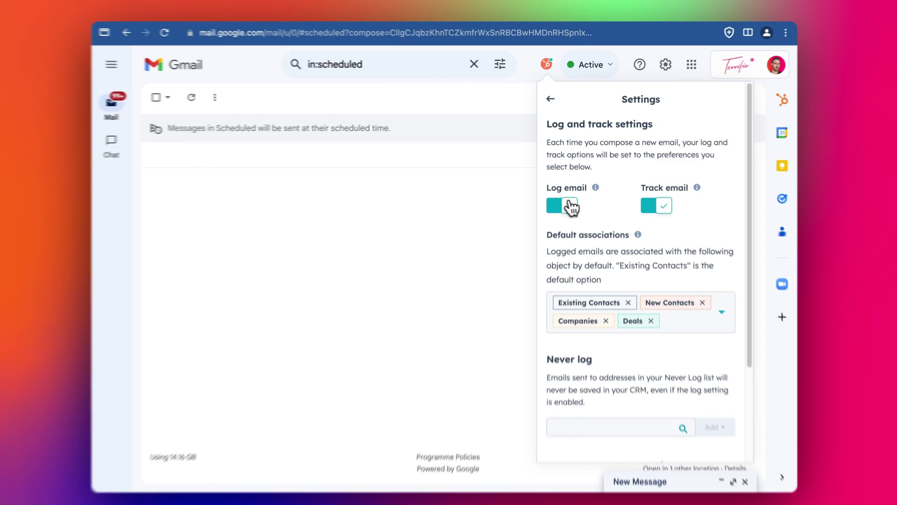
{"action": "left_click", "coordinate": [570, 206]}
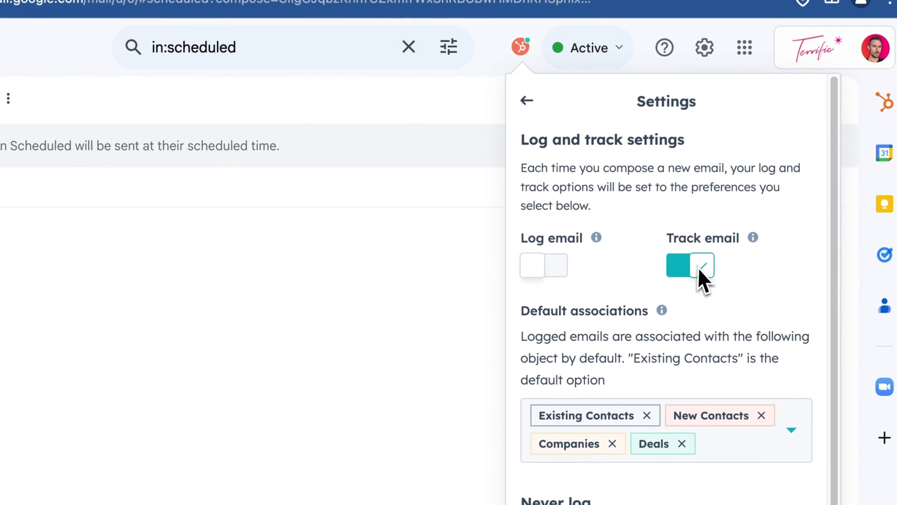
{"action": "left_click", "coordinate": [541, 271]}
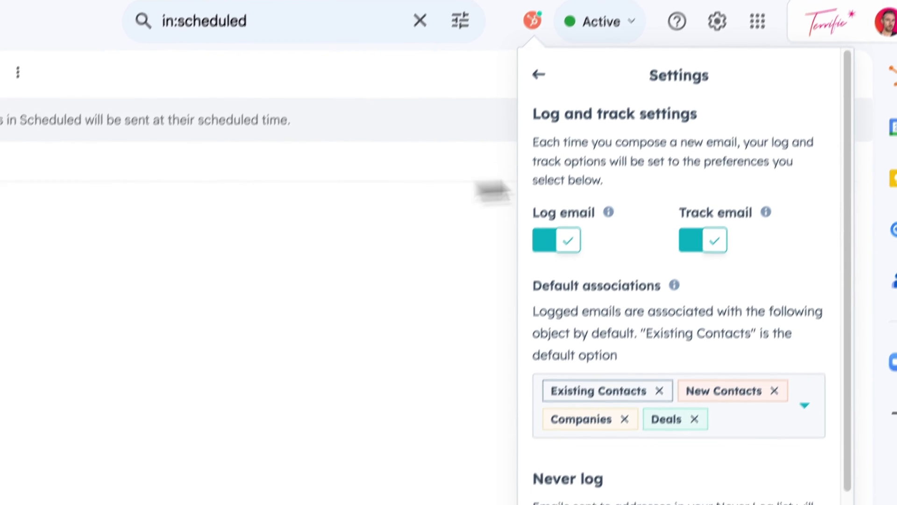
{"action": "scroll", "coordinate": [596, 253], "scroll_direction": "down", "scroll_amount": 4}
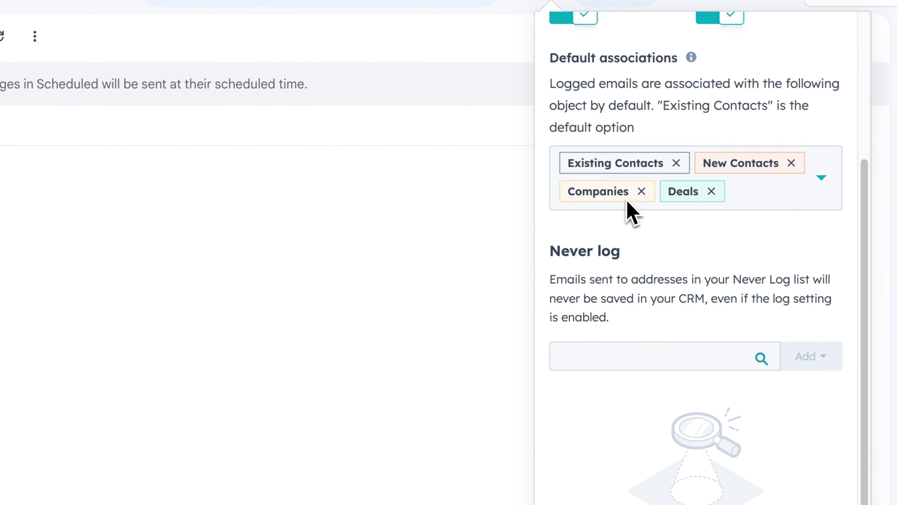
{"action": "left_click", "coordinate": [636, 356]}
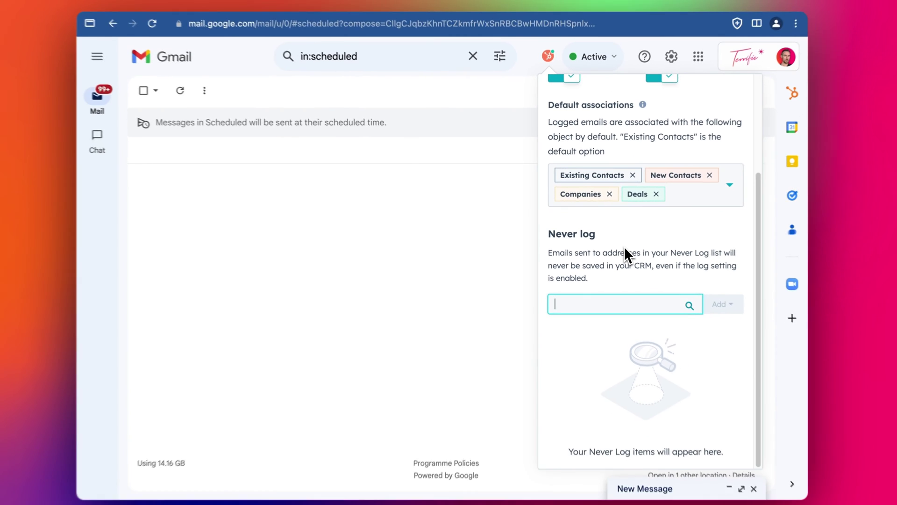
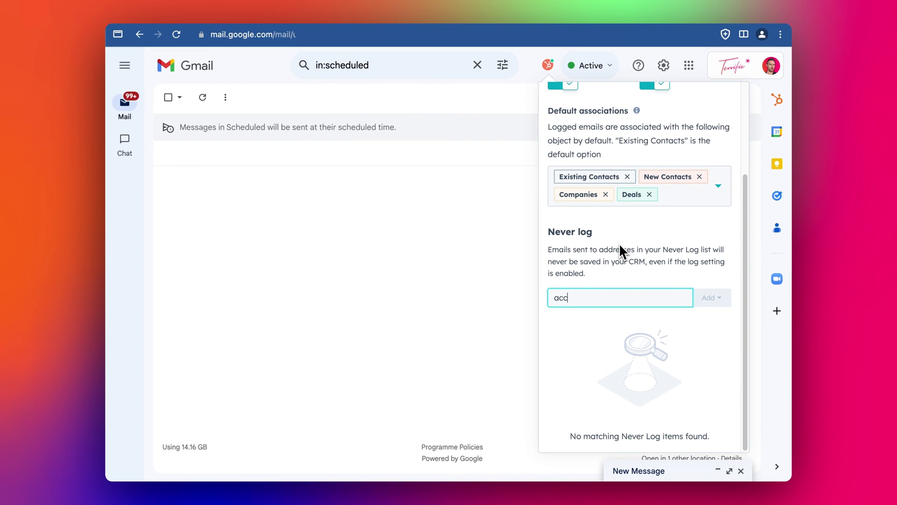
Add the first accountant e-mail address and the expensify.com domain to the Never log list.
{"action": "key", "text": "Return"}
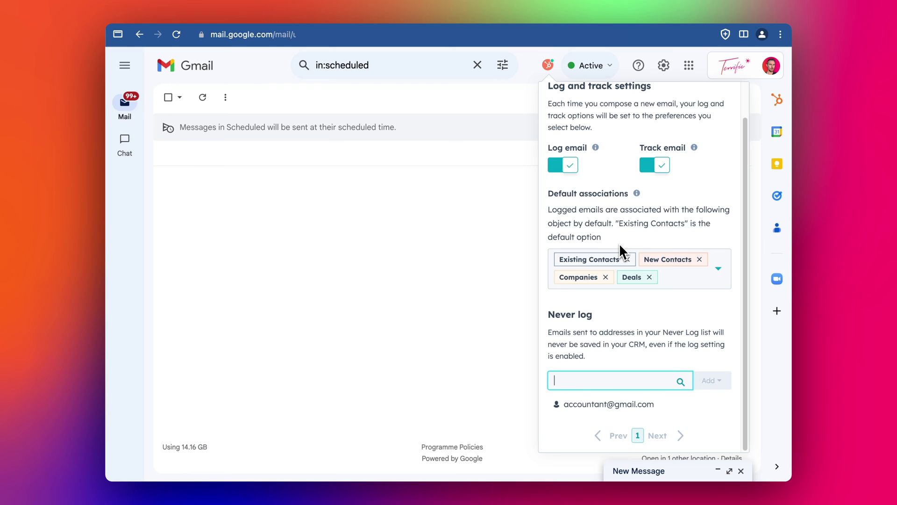
{"action": "type", "text": "exp"}
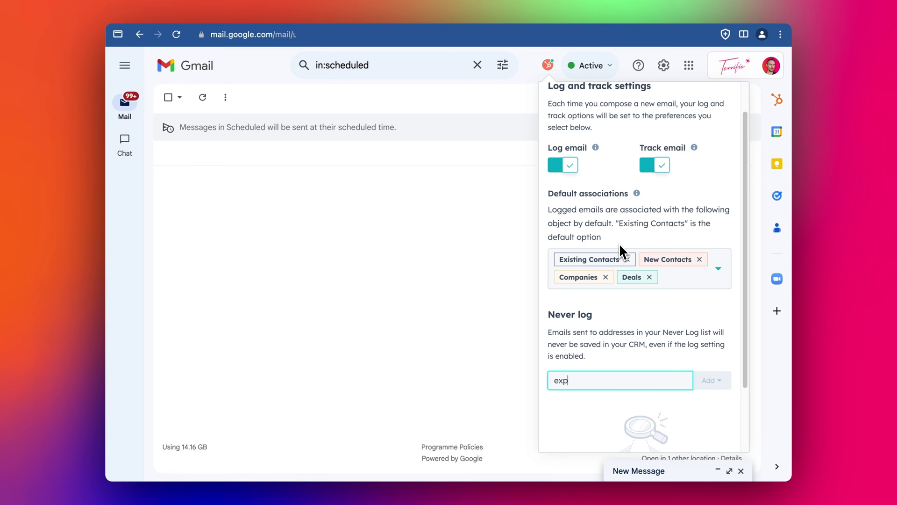
{"action": "type", "text": "ensify.com"}
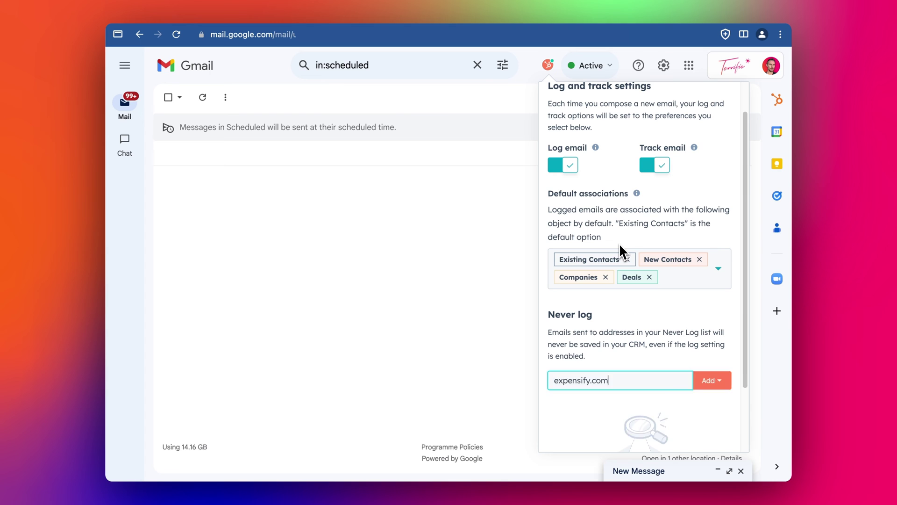
{"action": "key", "text": "Return"}
Add the second accountant e-mail address to Never log, blocked only for yourself.
{"action": "scroll", "coordinate": [617, 234], "scroll_direction": "down", "scroll_amount": 1}
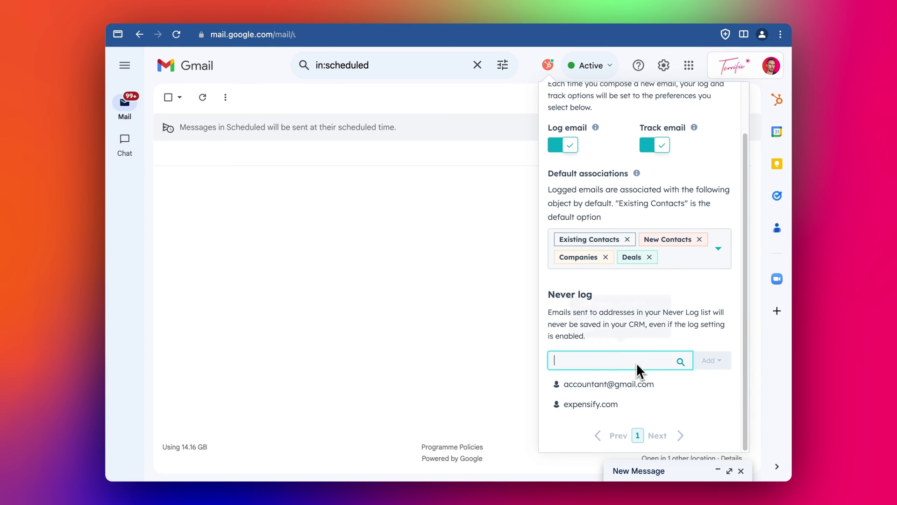
{"action": "mouse_move", "coordinate": [635, 370]}
{"action": "mouse_move", "coordinate": [670, 393]}
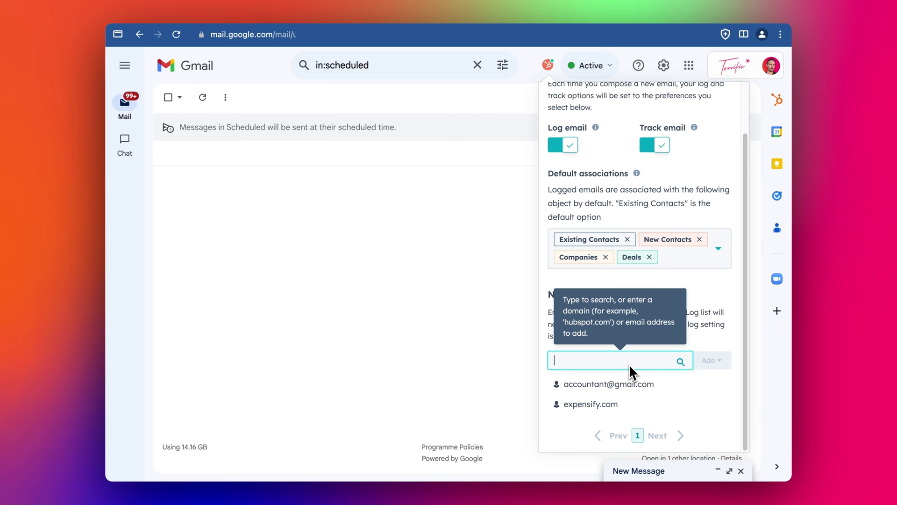
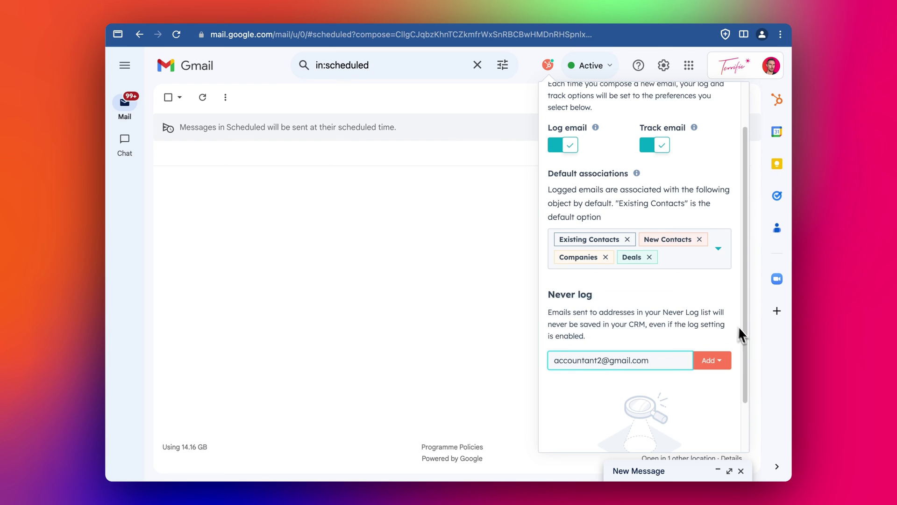
{"action": "left_click", "coordinate": [711, 361]}
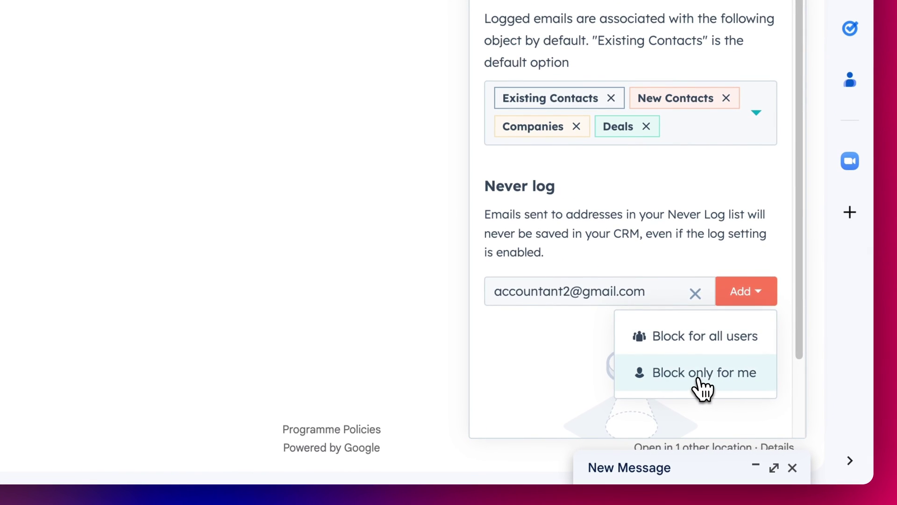
{"action": "left_click", "coordinate": [699, 379]}
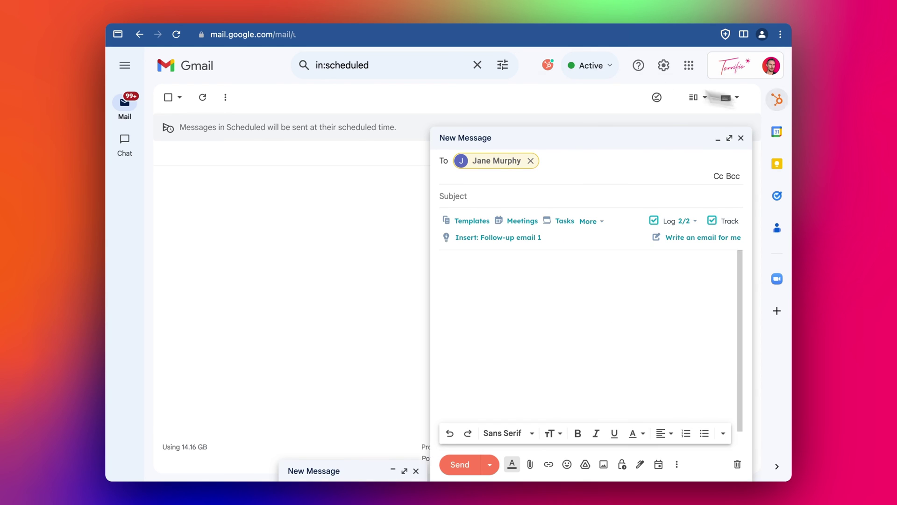
Open the recipient's HubSpot contact panel and collapse its Company section.
{"action": "left_click", "coordinate": [777, 100]}
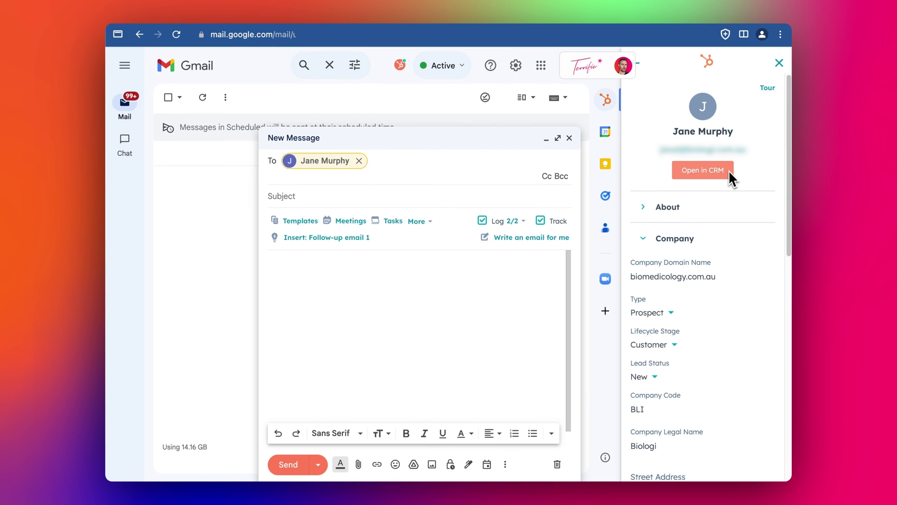
{"action": "left_click", "coordinate": [667, 250]}
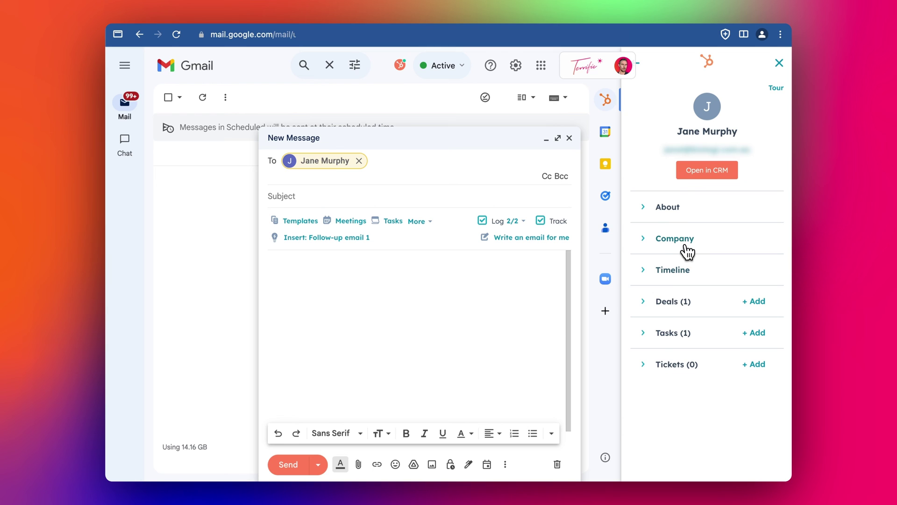